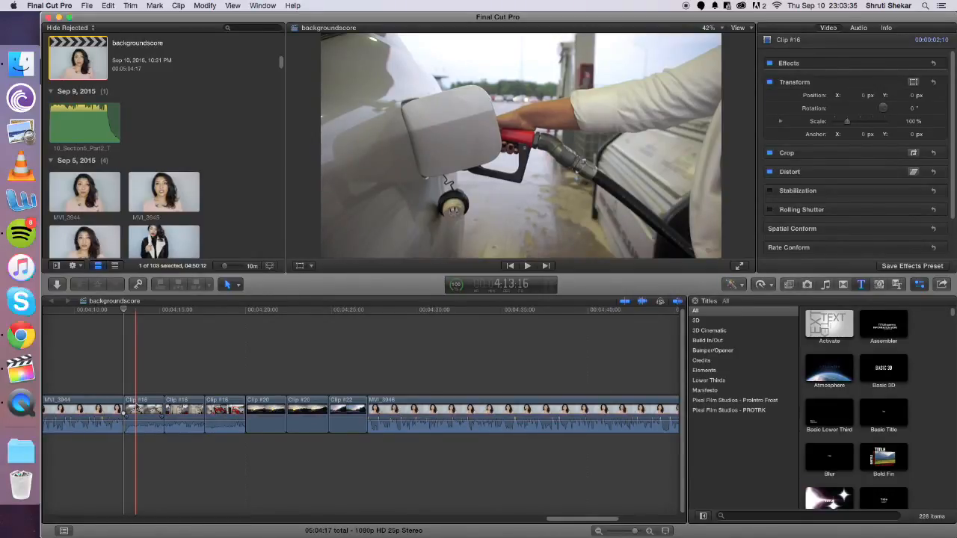
# Play the gas station clips through to the start of the road footage at Clip #20
pyautogui.press('space')
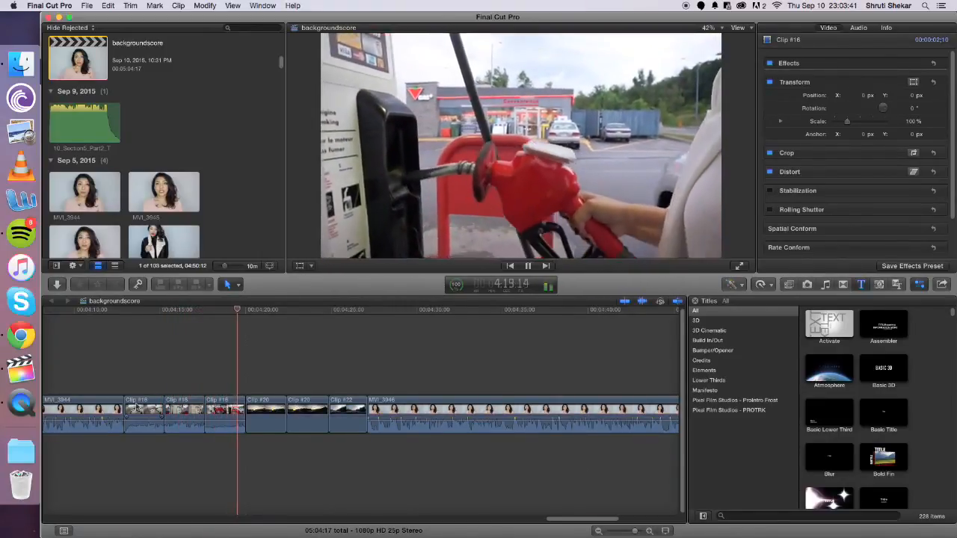
pyautogui.press('space')
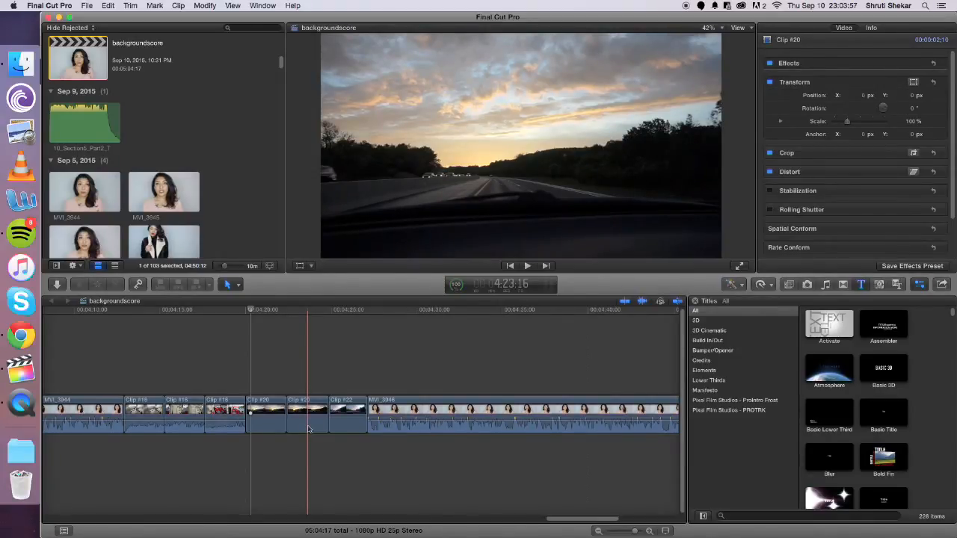
# Switch to Finder and audition the TAILS music tracks from 09_Section5_Part1_T.wav up to 06_Section3_Part2_T.wav
pyautogui.click(30, 73)
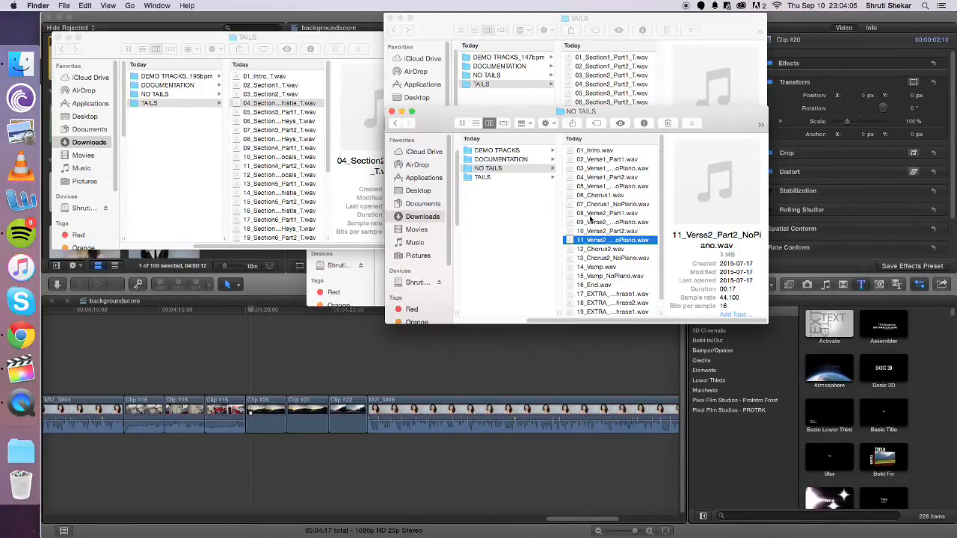
pyautogui.click(607, 88)
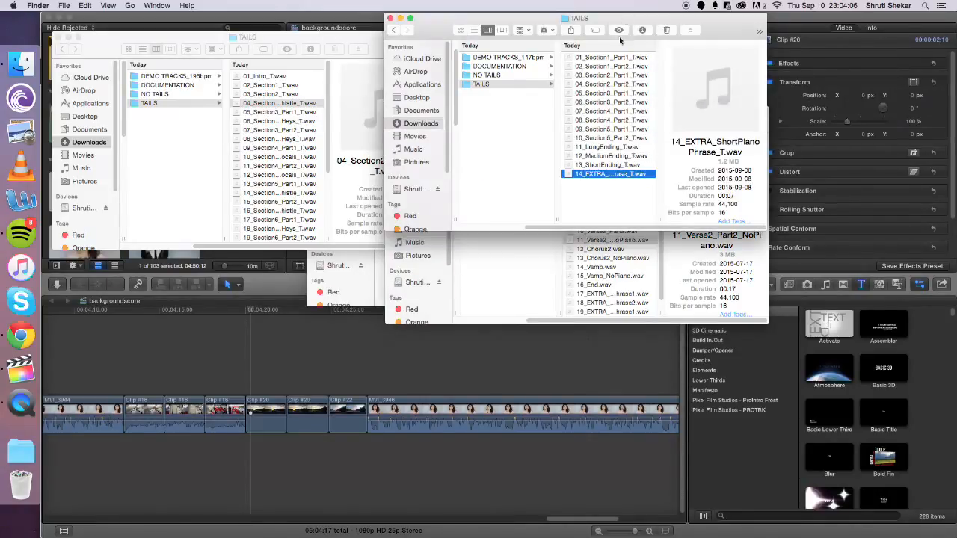
pyautogui.click(613, 128)
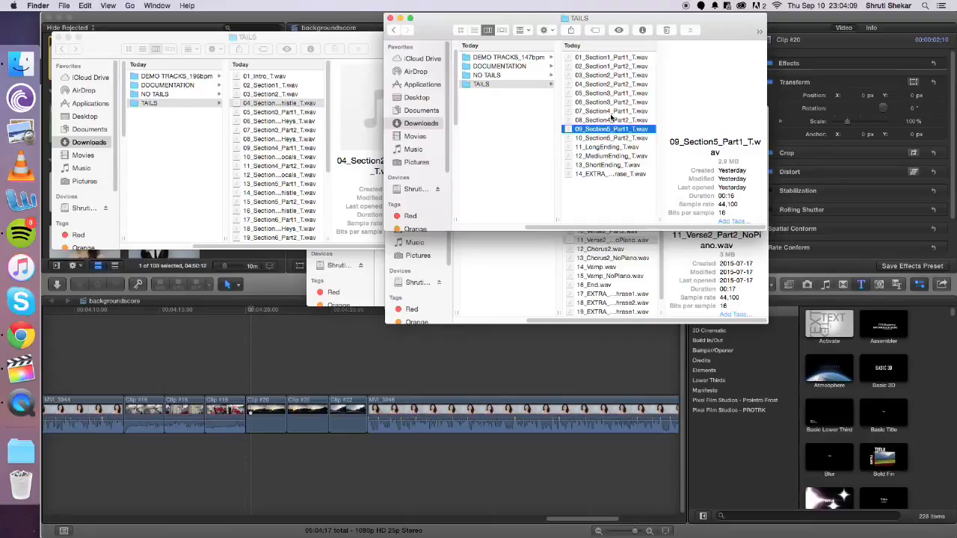
pyautogui.click(618, 29)
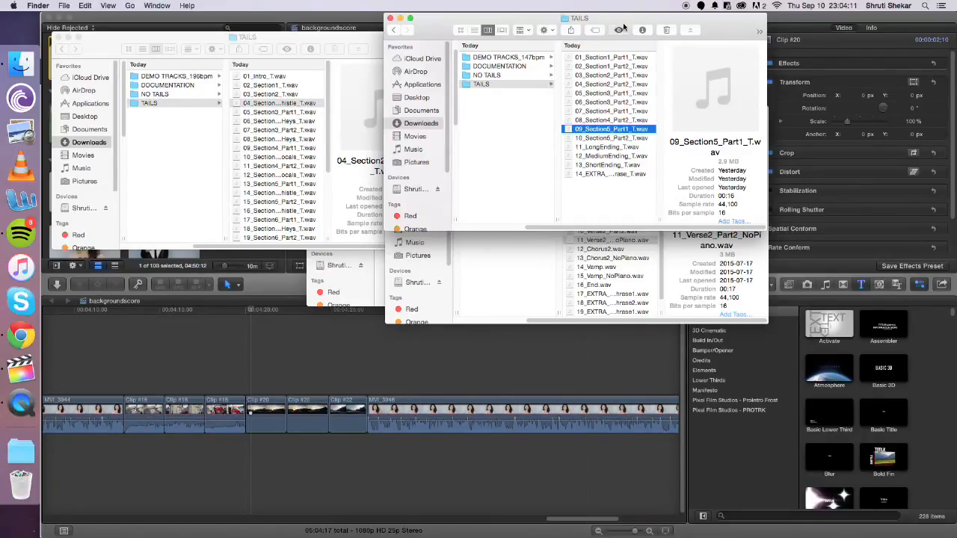
pyautogui.press('Up')
pyautogui.press('Up')
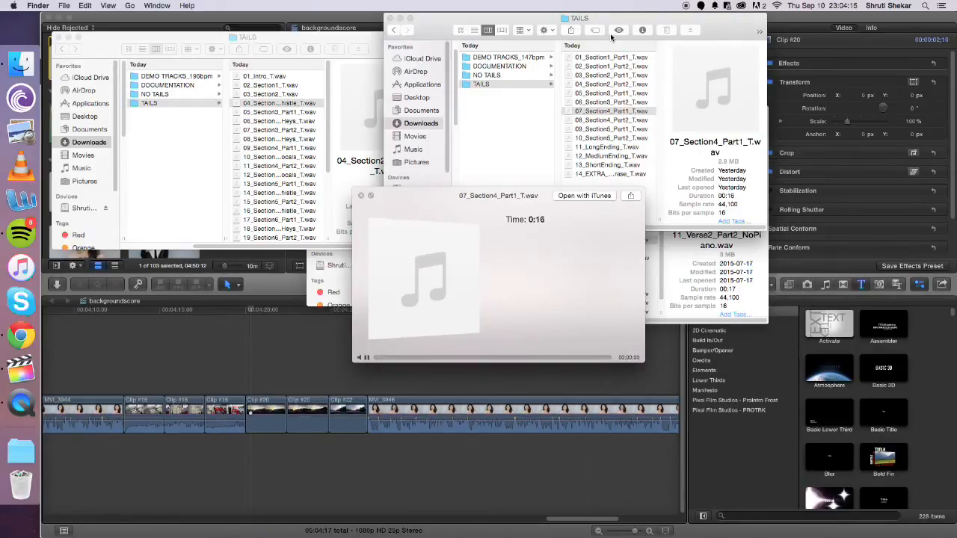
pyautogui.press('Up')
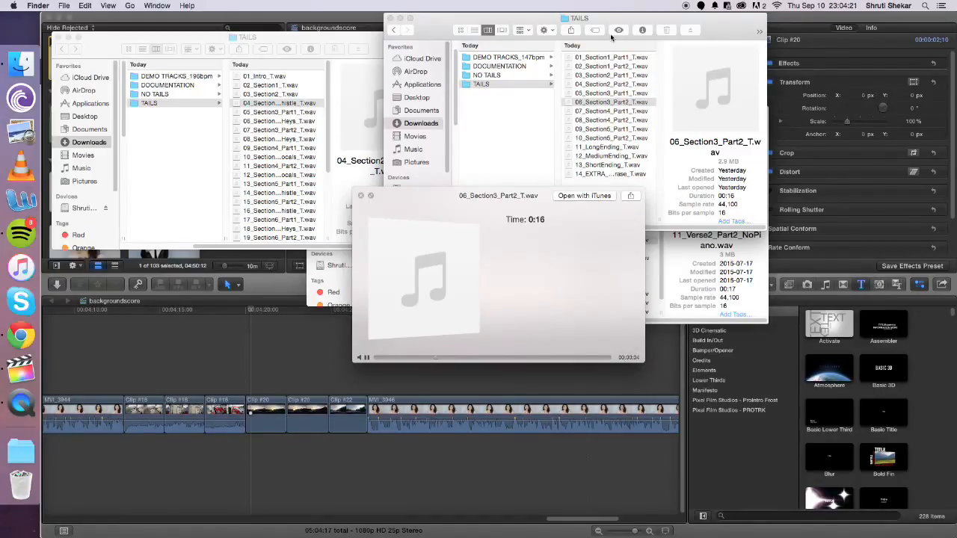
pyautogui.press('space')
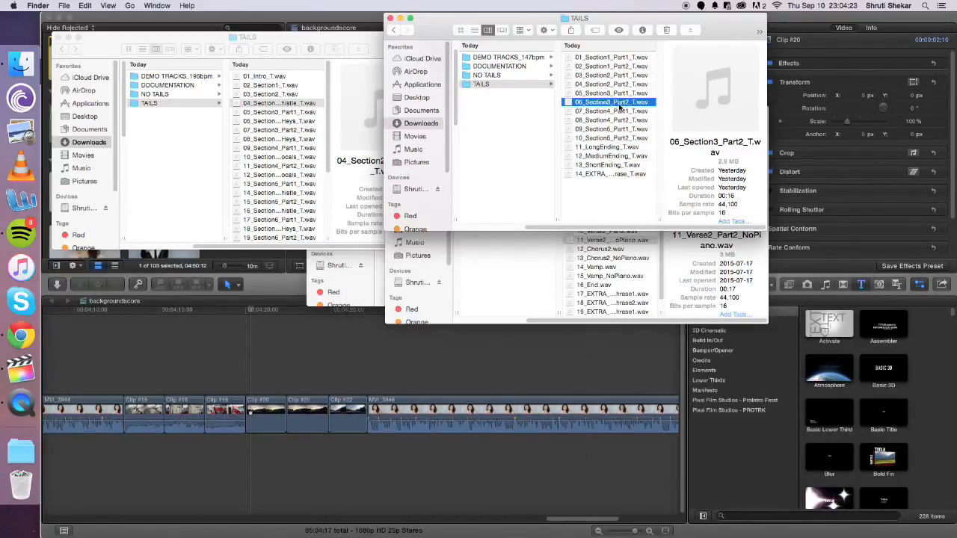
# Add 06_Section3_Part2_T.wav to the Final Cut Pro timeline above the gas station clips, starting at about 4:17:02
pyautogui.moveTo(619, 107); pyautogui.dragTo(193, 372)
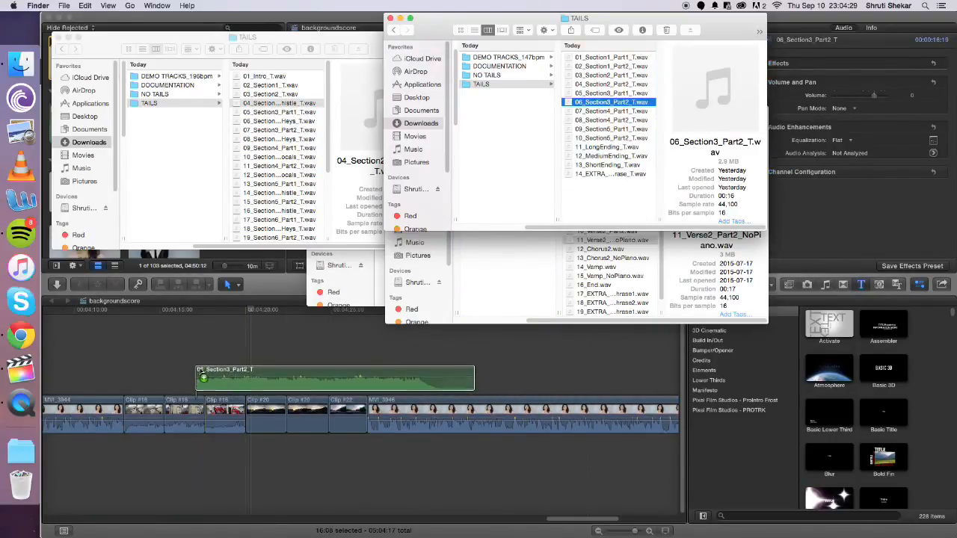
pyautogui.click(261, 342)
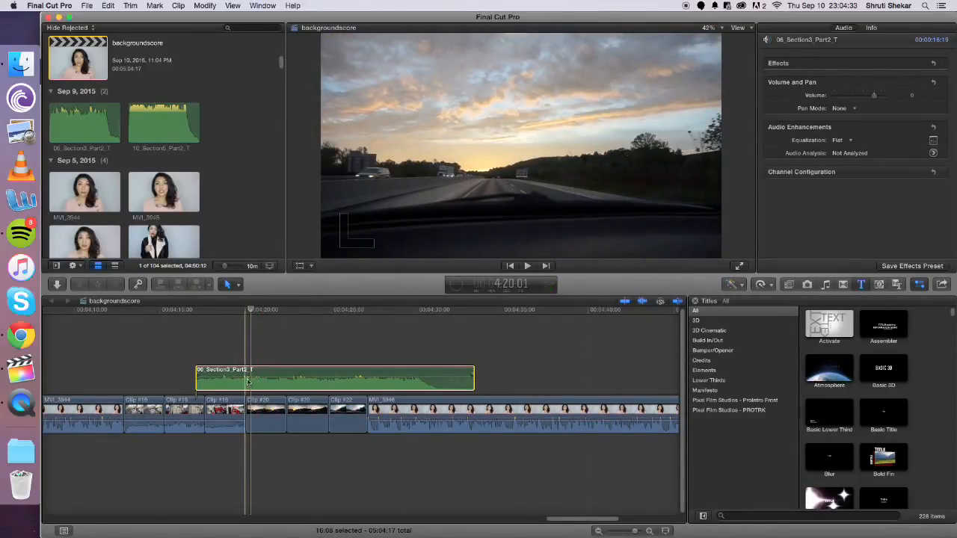
# Play the timeline from the start of the music clip to hear it over the footage and the following talking shot
pyautogui.click(197, 376)
pyautogui.press('space')
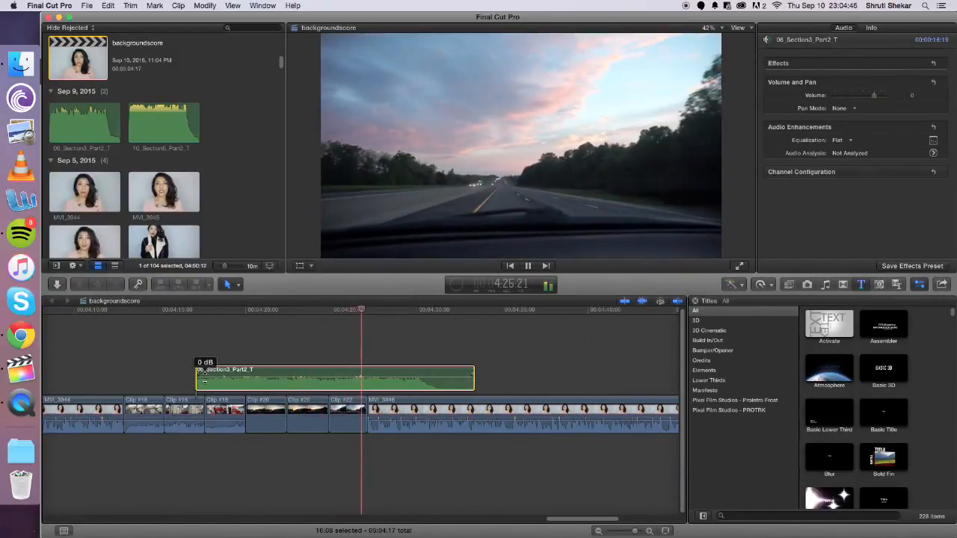
pyautogui.press('space')
pyautogui.press('space')
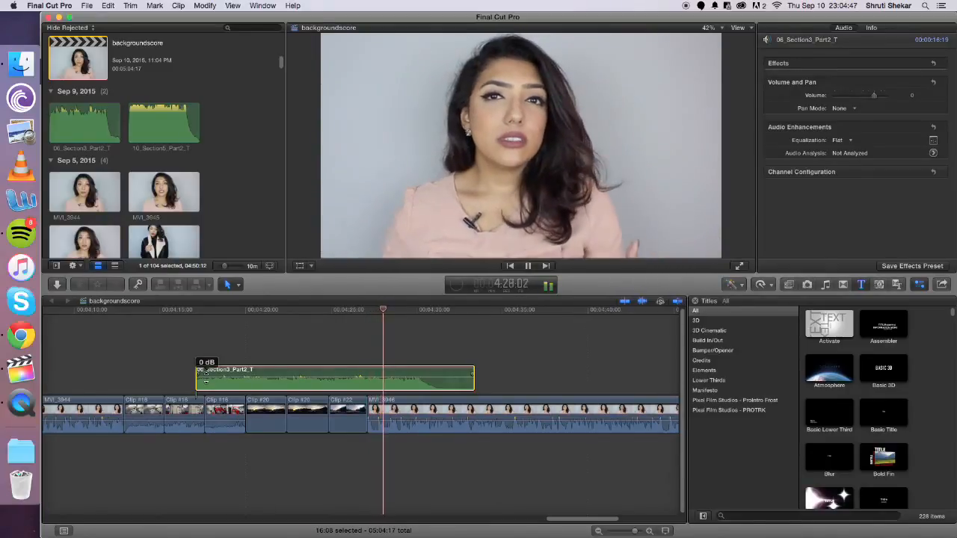
pyautogui.press('space')
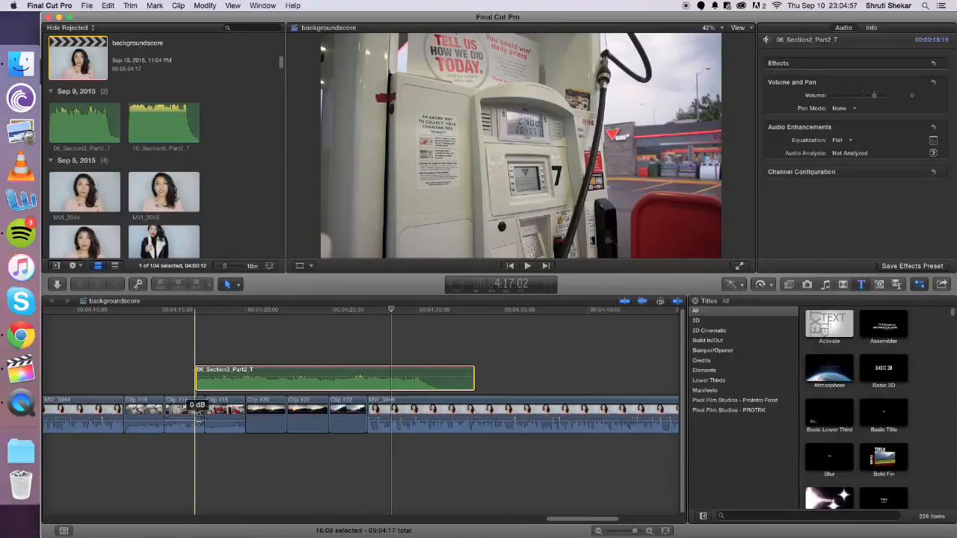
# Play to the end of the gas pump clips and move the music clip so it starts with Clip #20
pyautogui.press('space')
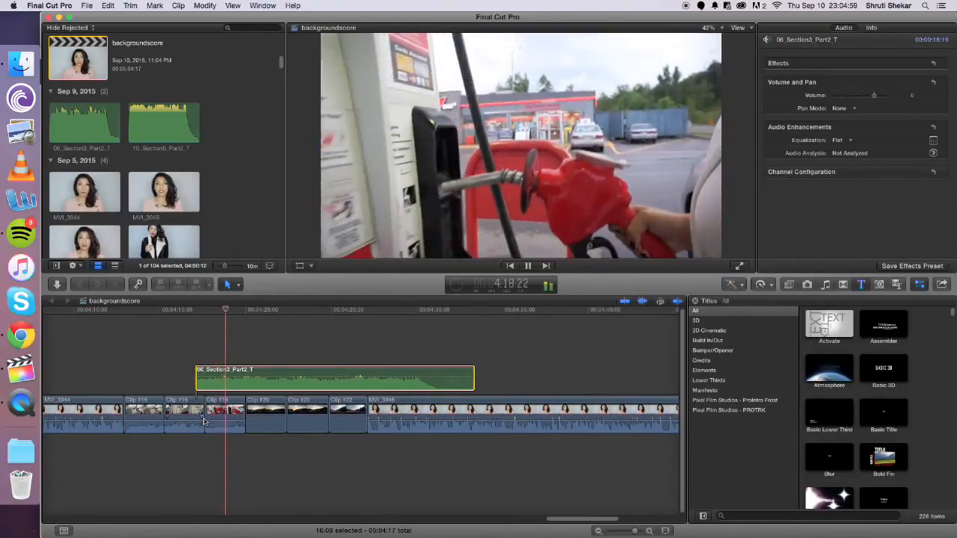
pyautogui.press('space')
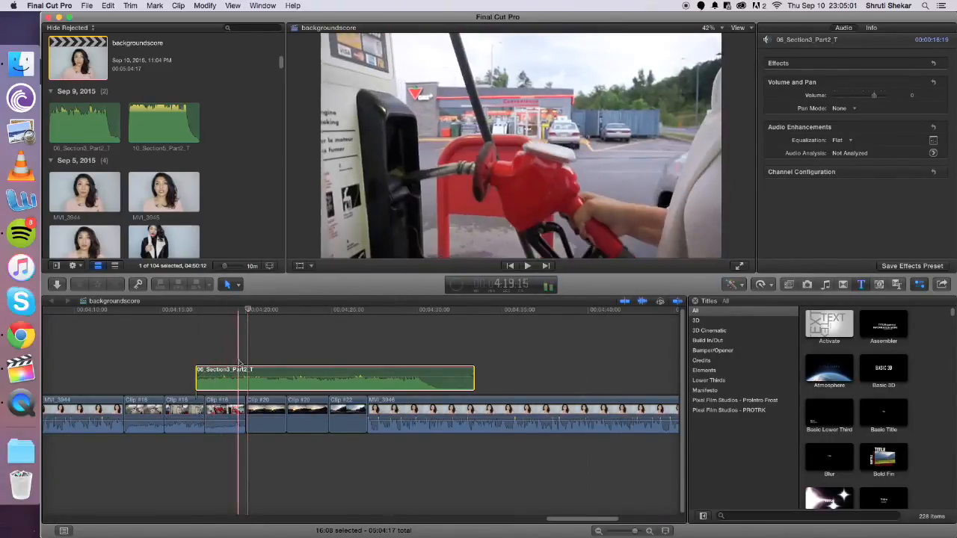
pyautogui.moveTo(254, 371); pyautogui.dragTo(300, 371)
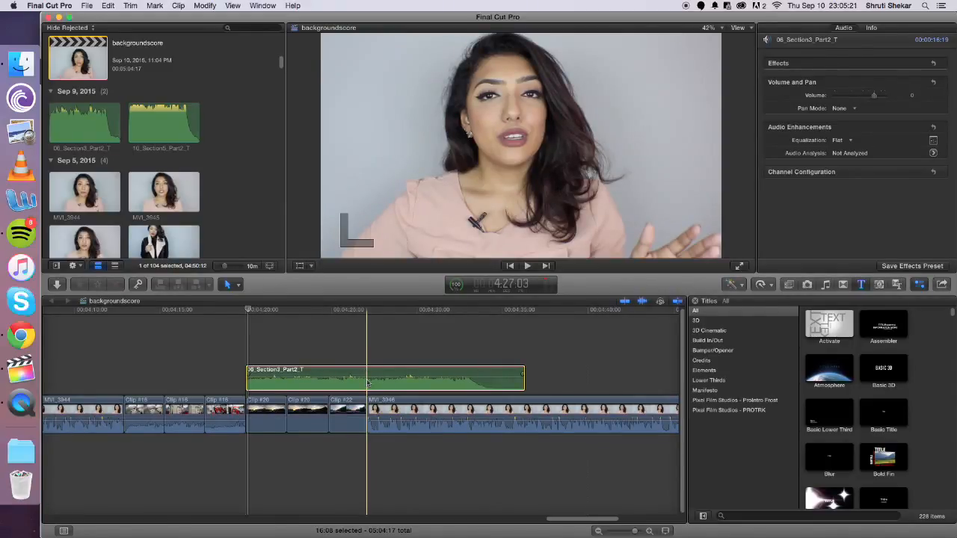
# Split the music clip at the end of Clip #22 with the Blade tool and delete the remainder over the talking shot
pyautogui.click(230, 285)
pyautogui.click(246, 357)
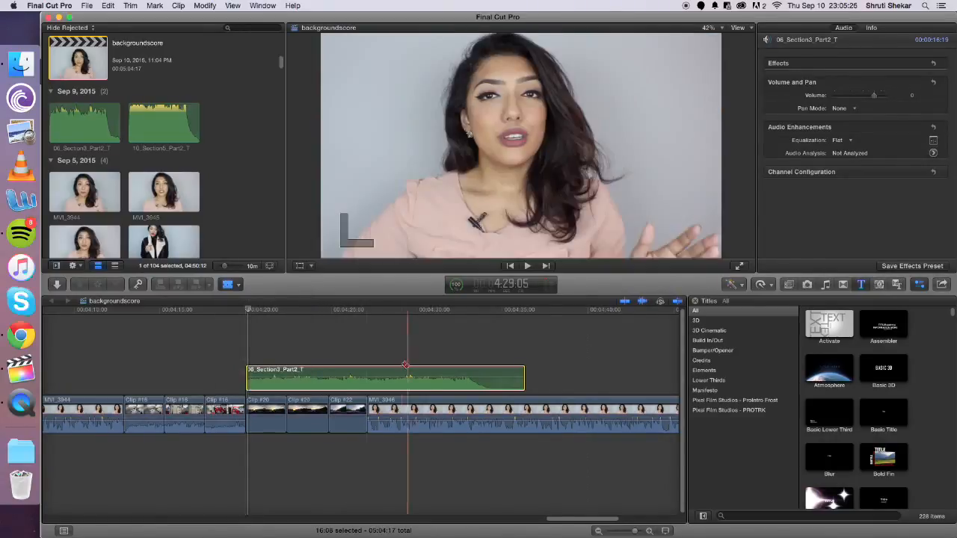
pyautogui.click(372, 385)
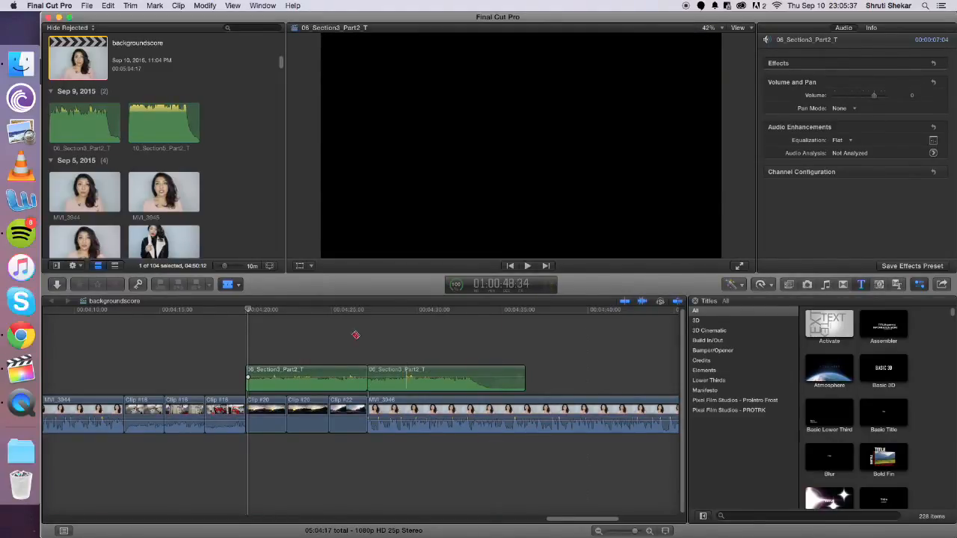
pyautogui.click(228, 284)
pyautogui.click(244, 299)
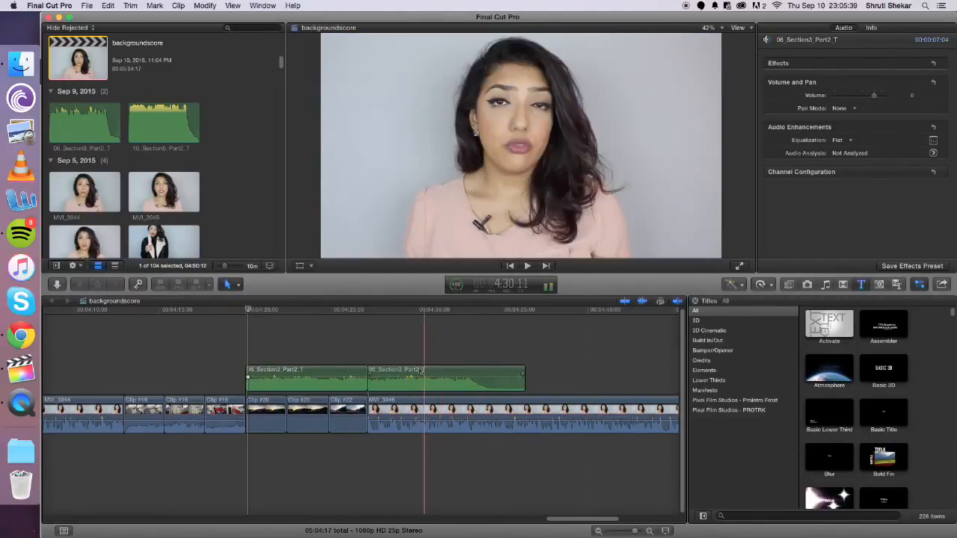
pyautogui.click(412, 373)
pyautogui.press('Delete')
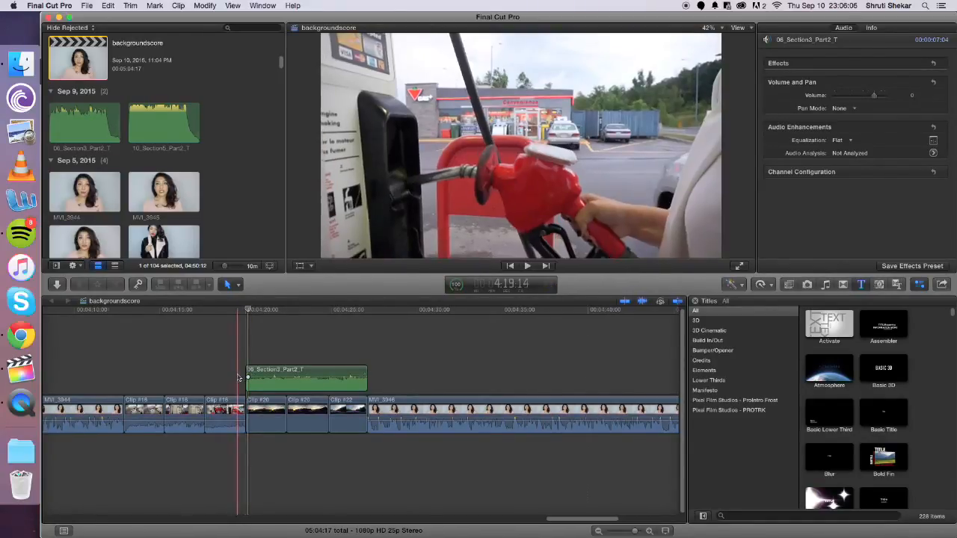
# Add a fade-out of about 1:20 to the end of the music clip and a fade-in to its start
pyautogui.hscroll(-1, 239, 377)
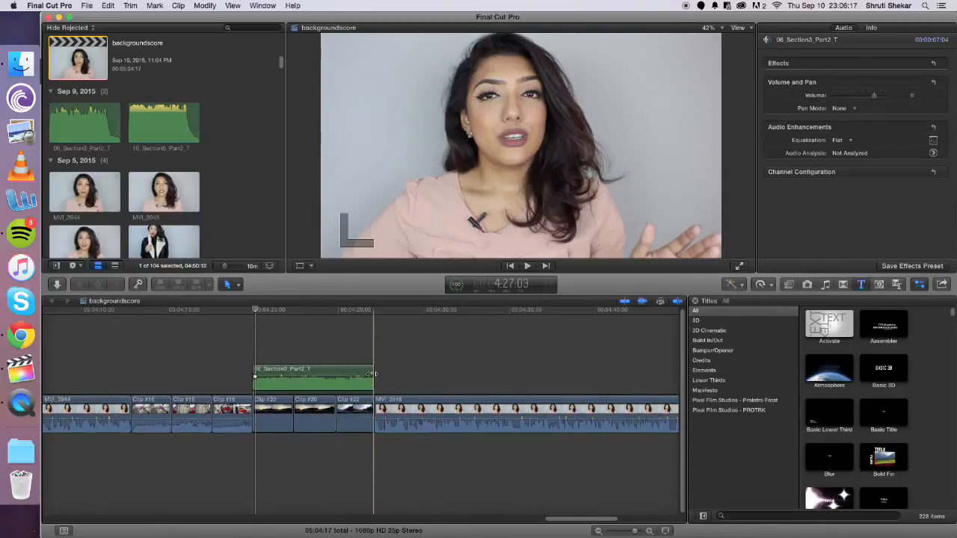
pyautogui.moveTo(371, 373); pyautogui.dragTo(372, 372)
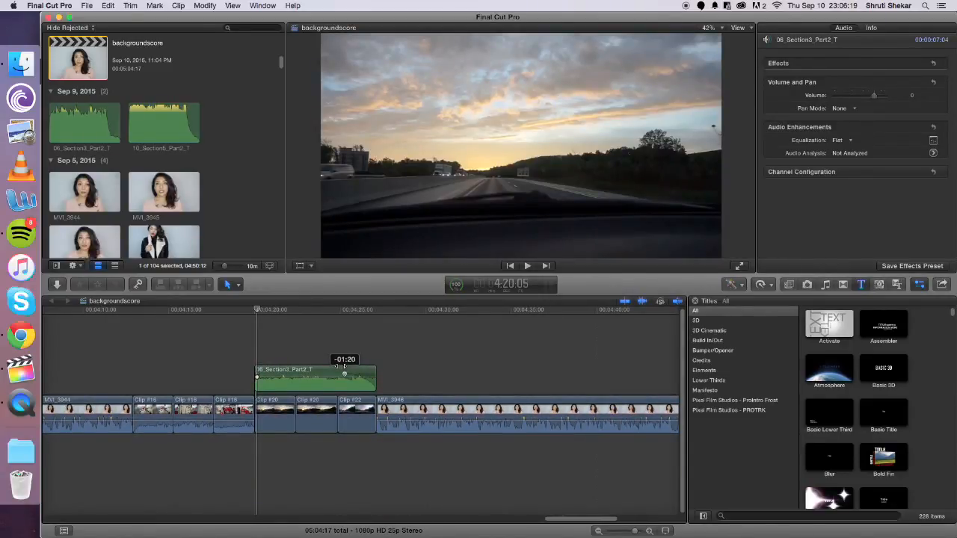
pyautogui.moveTo(341, 366); pyautogui.dragTo(341, 367)
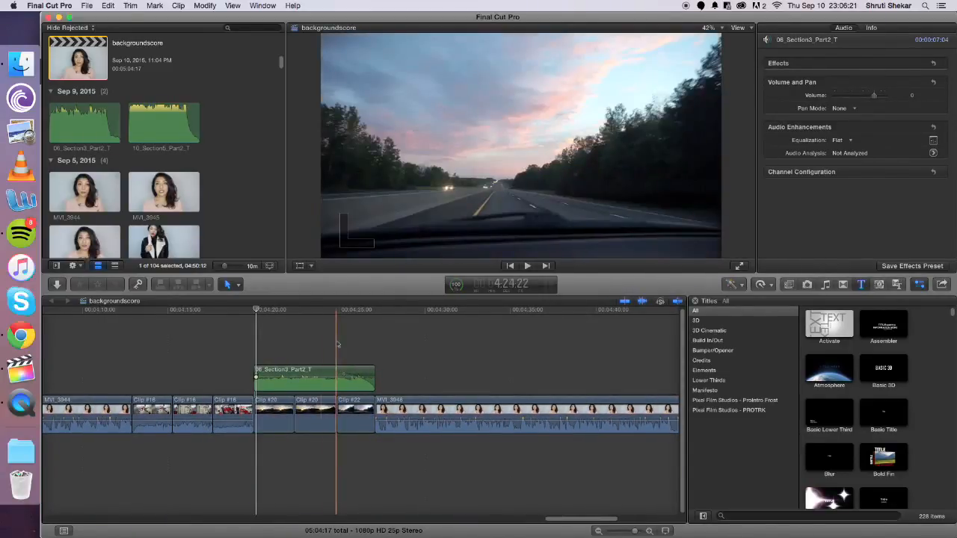
pyautogui.moveTo(256, 373); pyautogui.dragTo(294, 371)
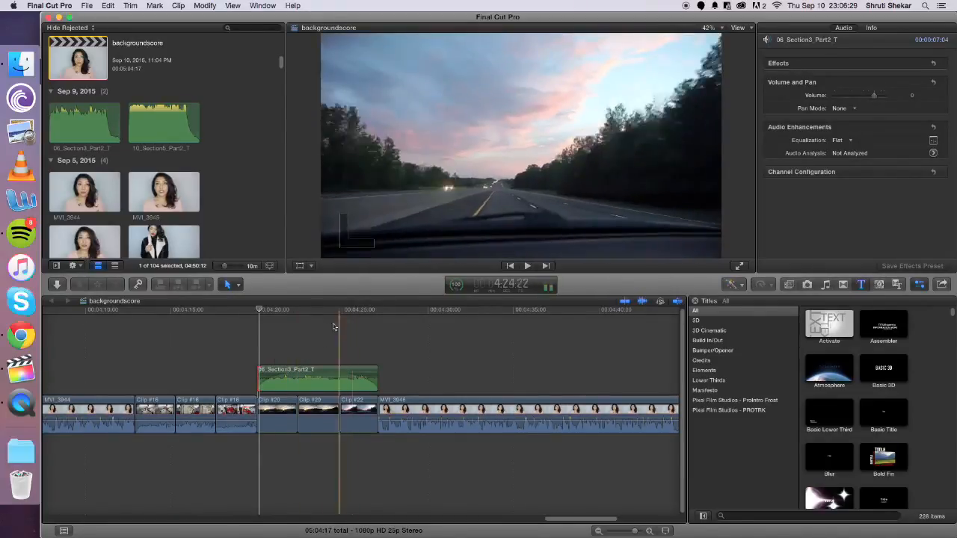
# Play the road footage through to the talking shot to check the music's fade-in and fade-out
pyautogui.press('space')
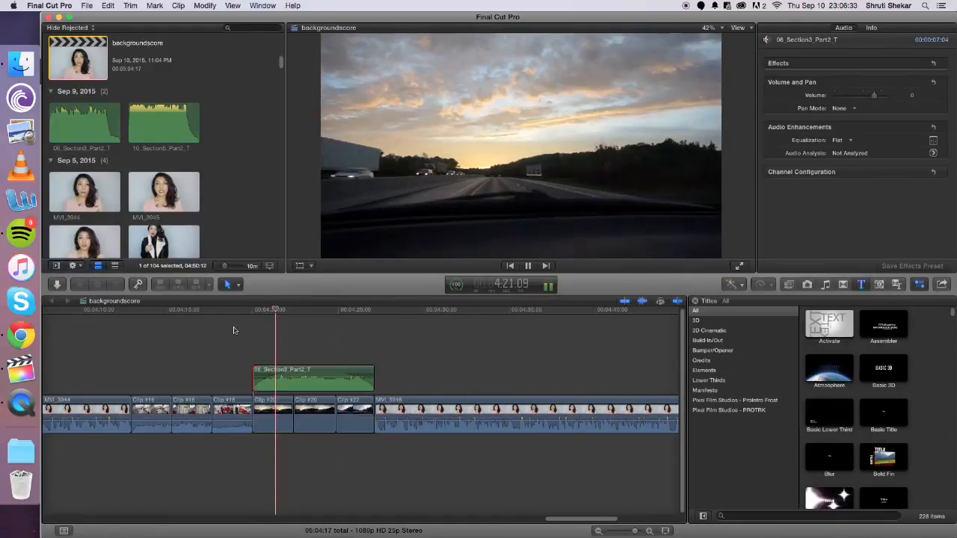
pyautogui.press('space')
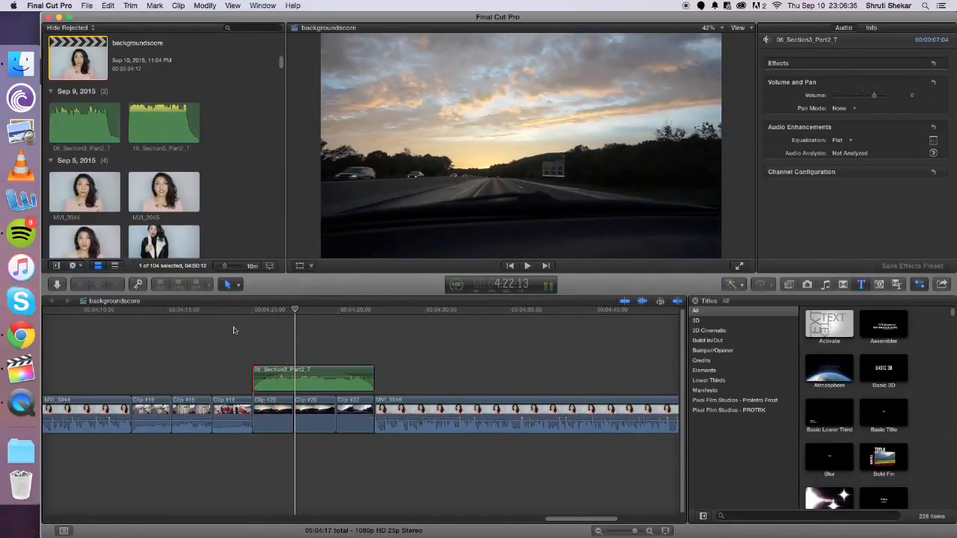
pyautogui.press('space')
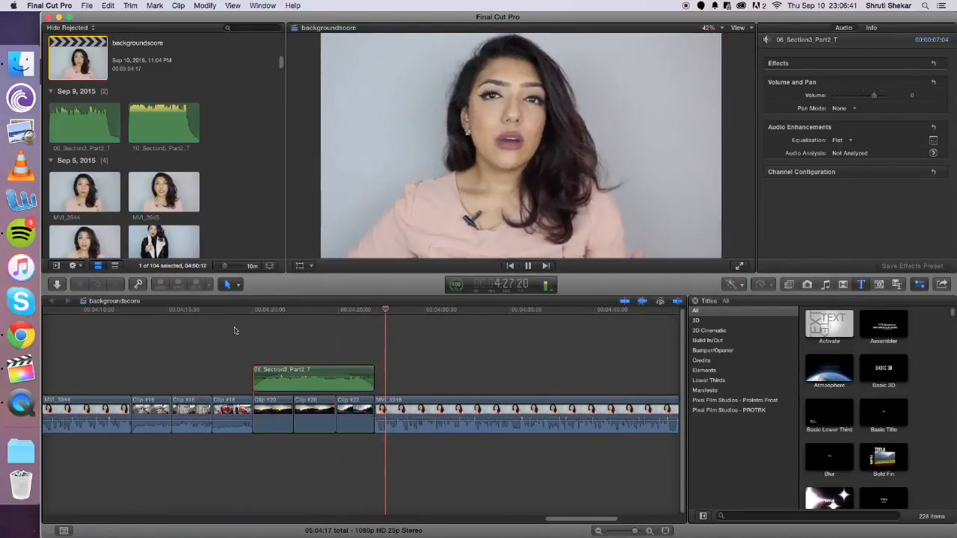
pyautogui.press('space')
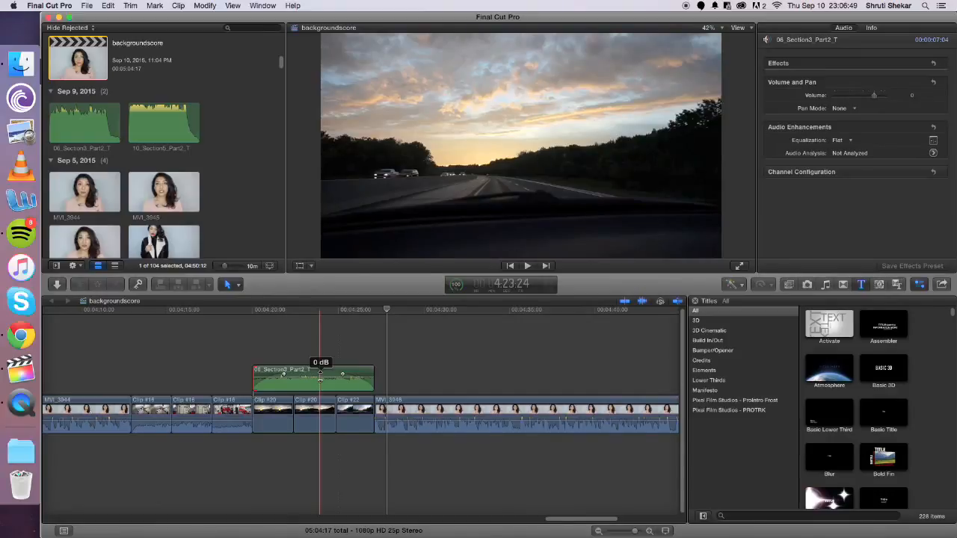
# Lower the music clip's volume to about -8 dB and play the transition from the gas pump shot into it
pyautogui.moveTo(320, 379); pyautogui.dragTo(319, 382)
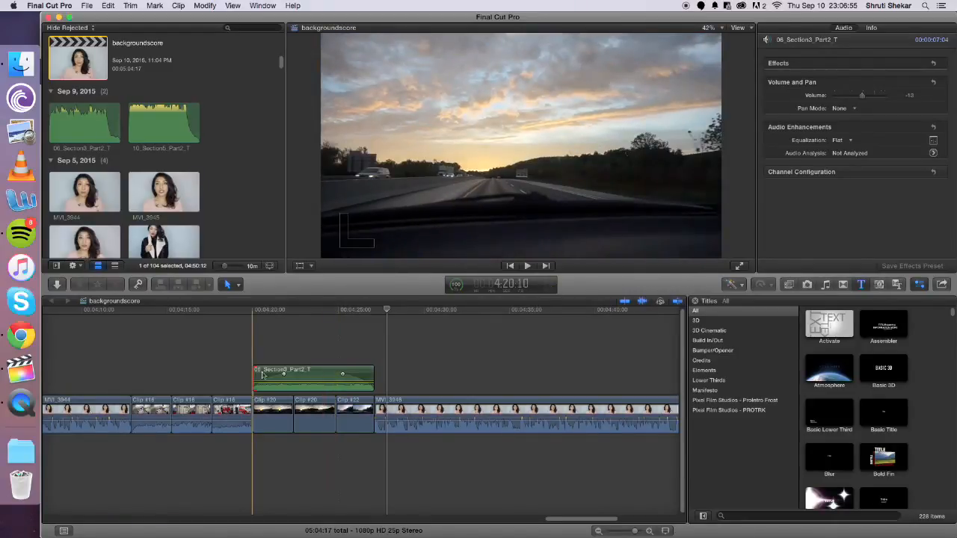
pyautogui.moveTo(275, 383); pyautogui.dragTo(275, 381)
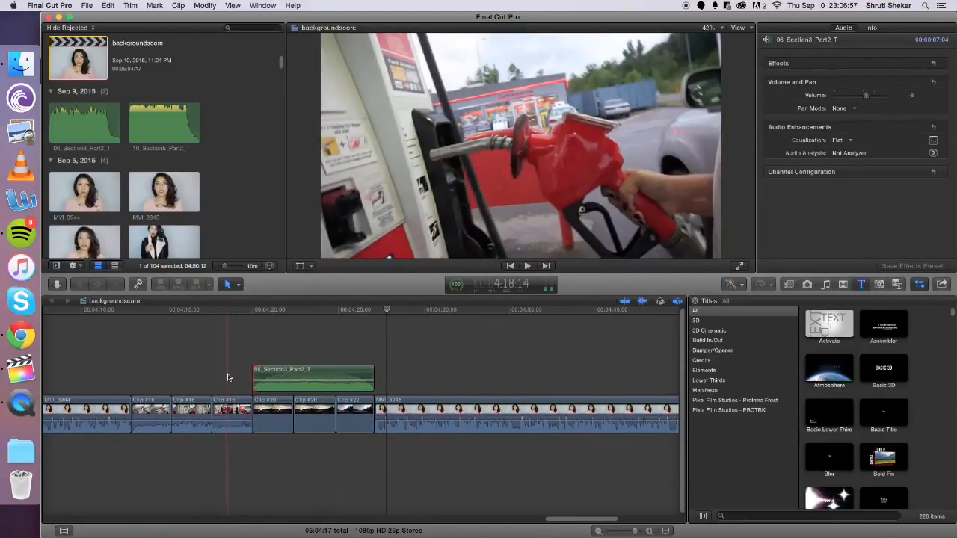
pyautogui.press('space')
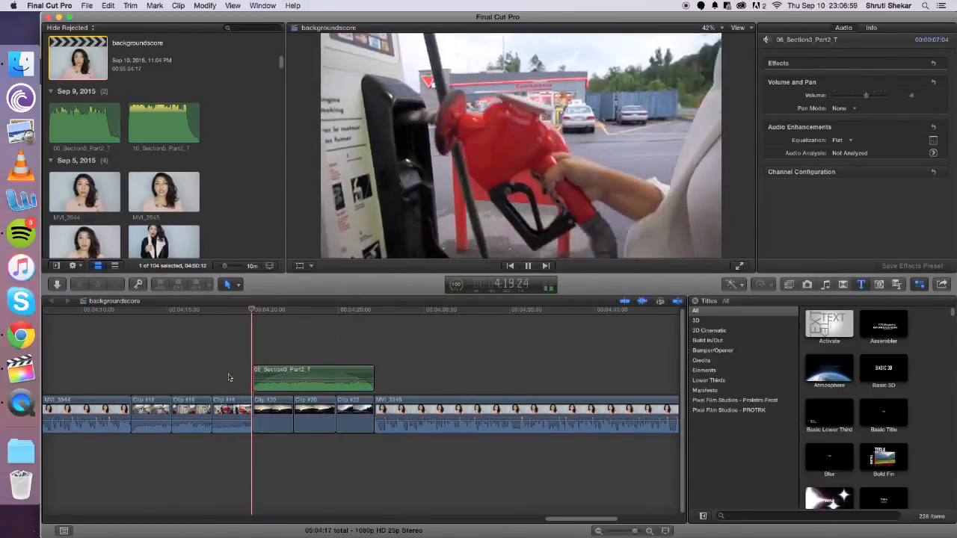